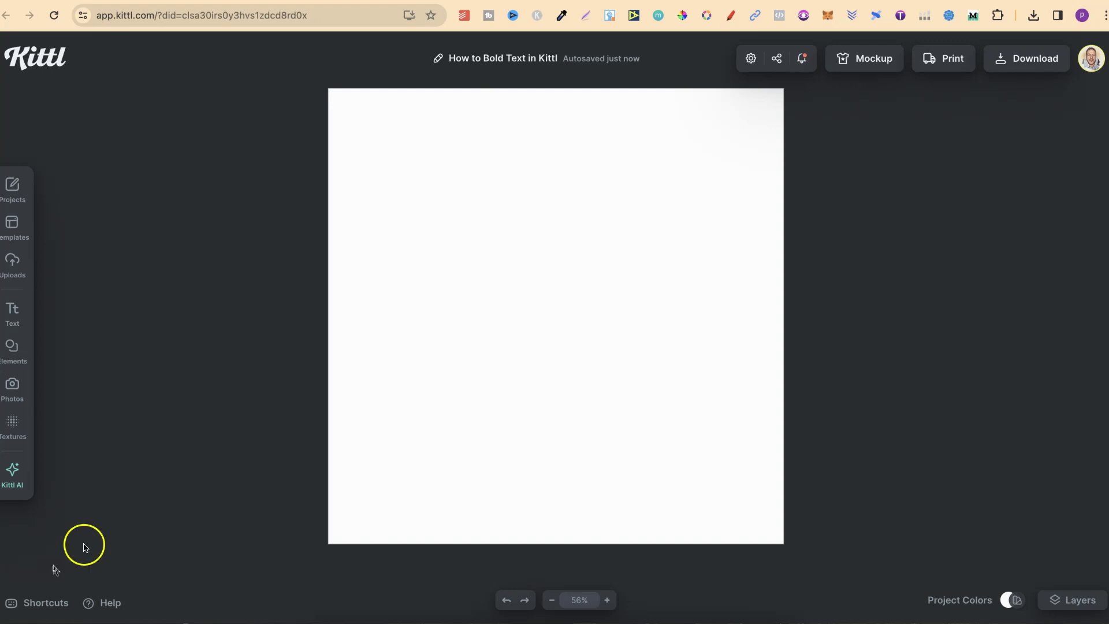
# Select the blank white artboard to show its Background Color settings
pyautogui.click(533, 396)
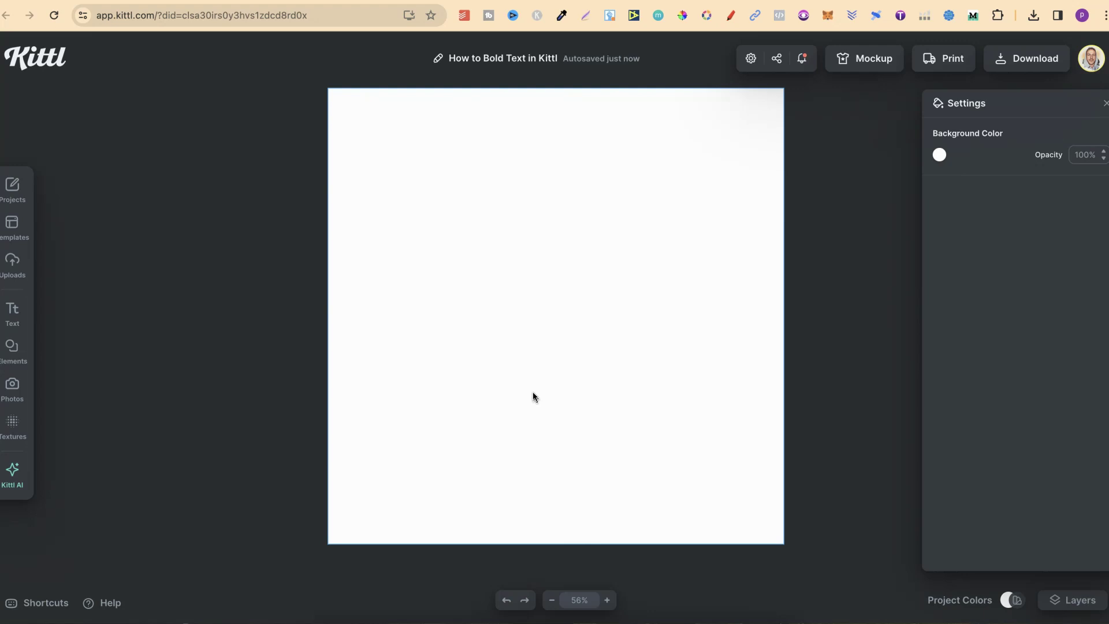
# Add a bold Roboto 'Headline' text, scale it to size 189, and centre it on the canvas
pyautogui.press('t')
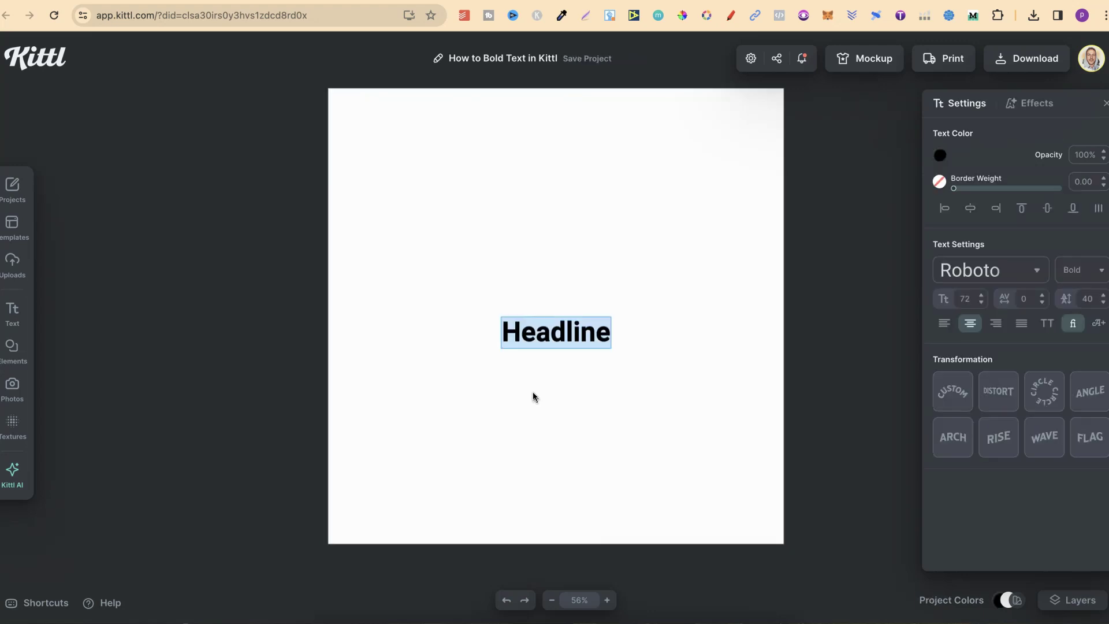
pyautogui.click(613, 371)
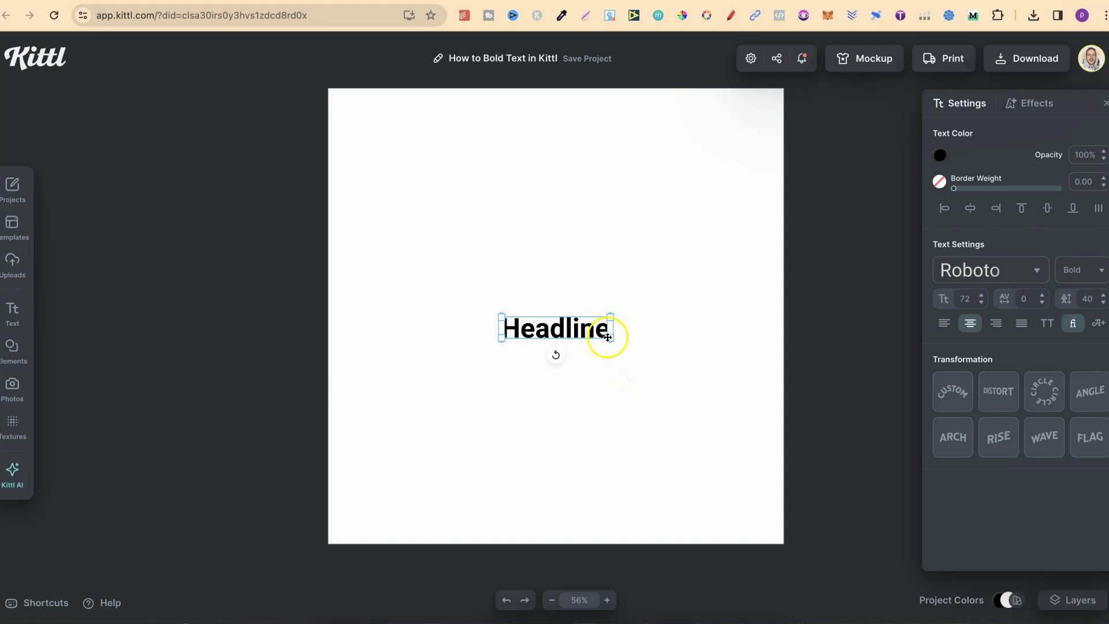
pyautogui.moveTo(610, 337); pyautogui.dragTo(748, 411)
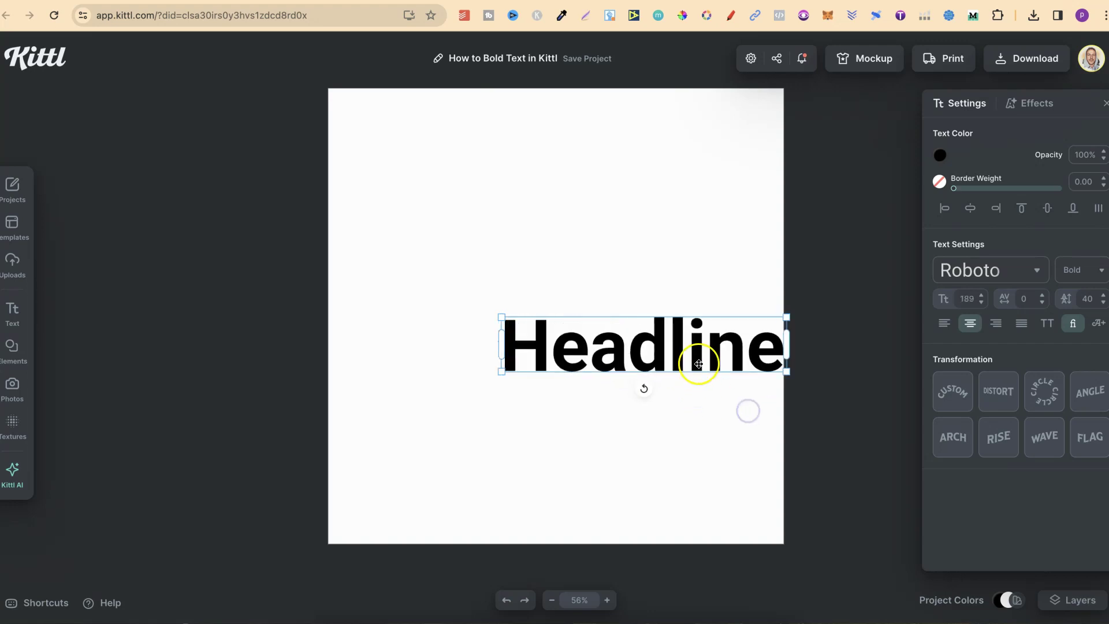
pyautogui.moveTo(697, 367); pyautogui.dragTo(612, 334)
pyautogui.click(653, 387)
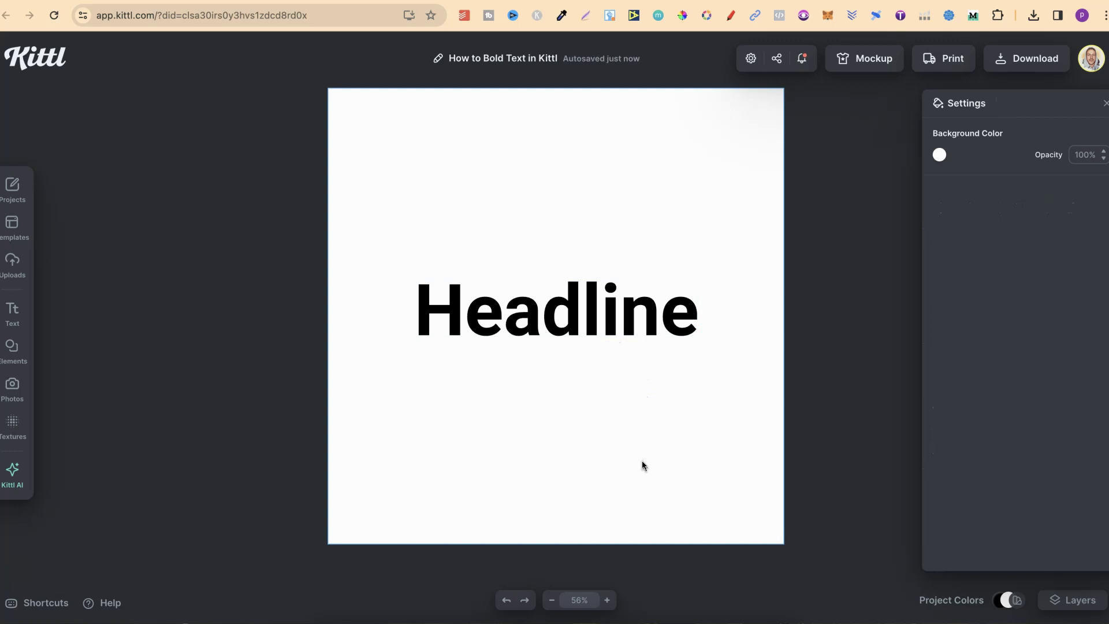
# Change the Headline text's font weight to Thin
pyautogui.click(523, 308)
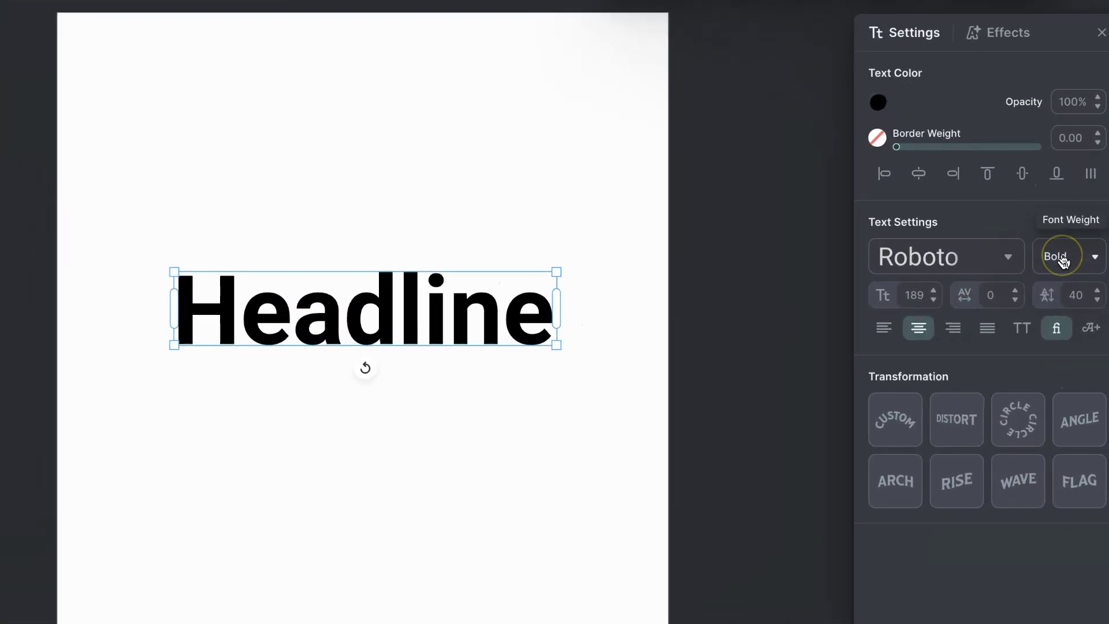
pyautogui.click(1095, 258)
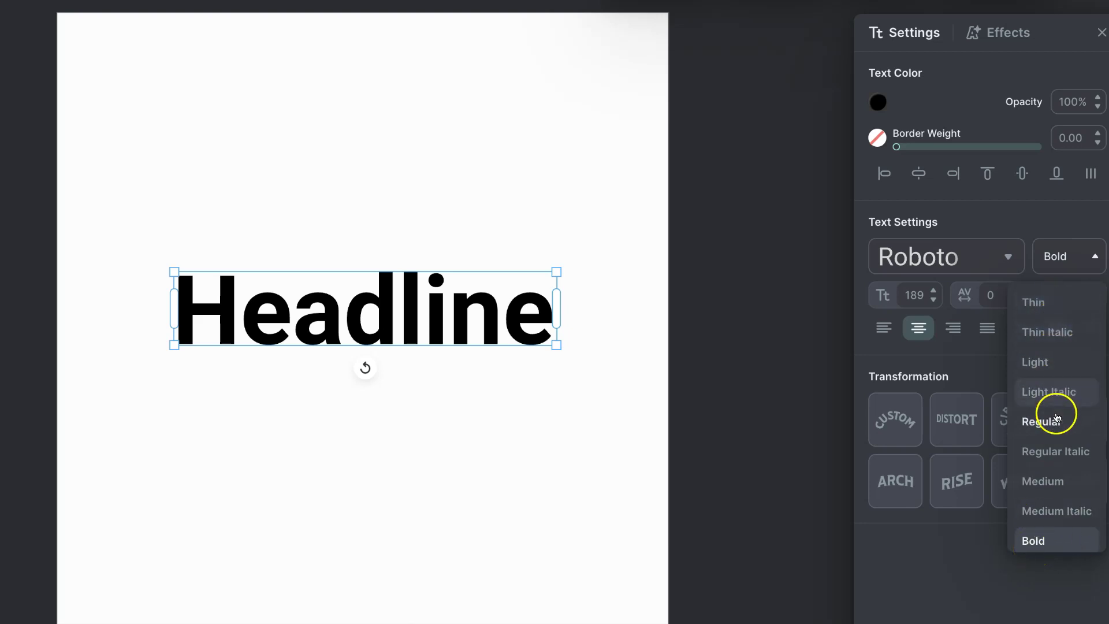
pyautogui.click(1051, 306)
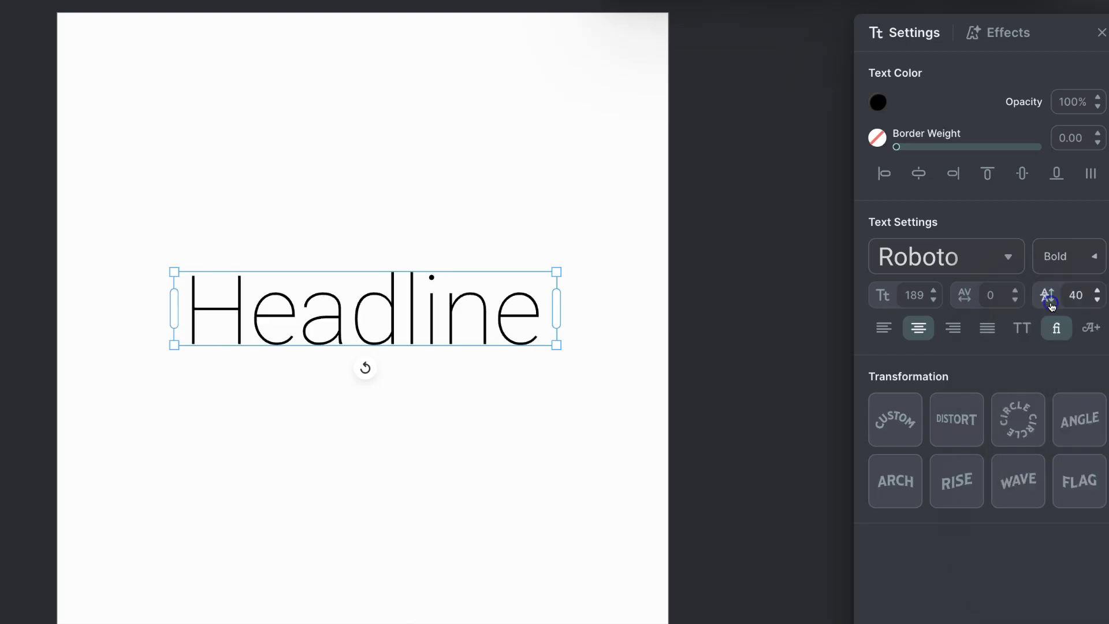
pyautogui.click(1080, 355)
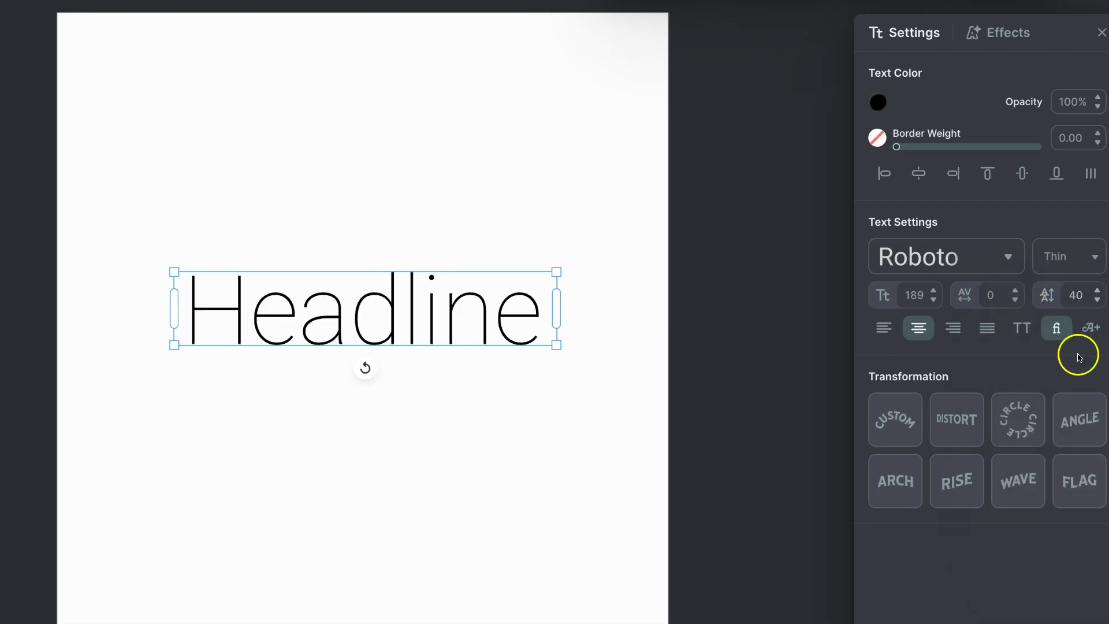
# Set the Headline text's font weight back to Bold
pyautogui.click(1094, 257)
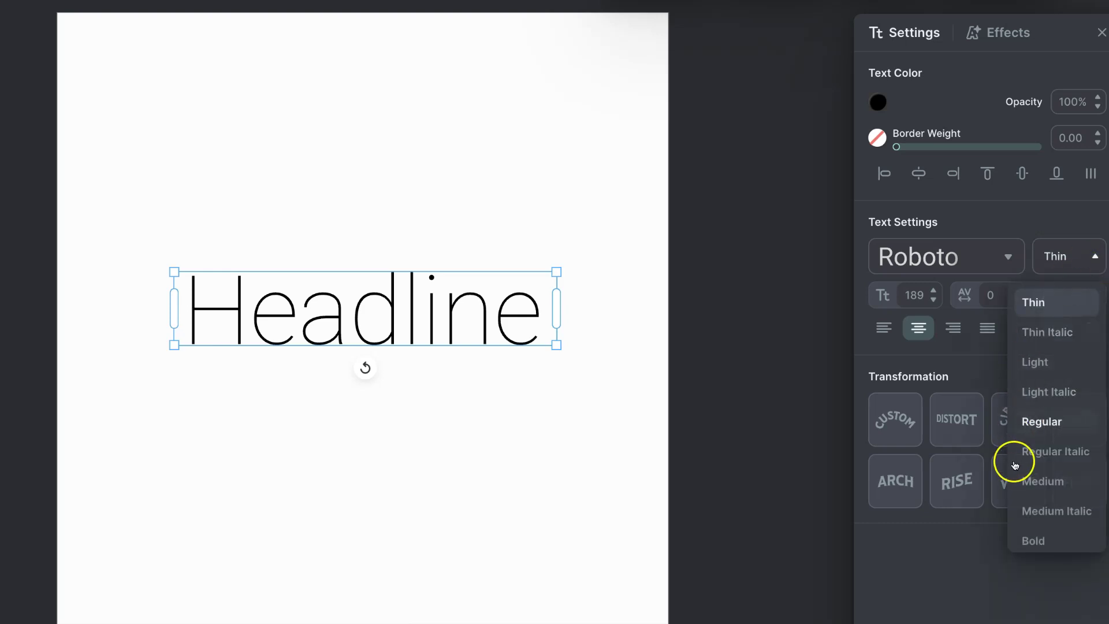
pyautogui.click(1034, 539)
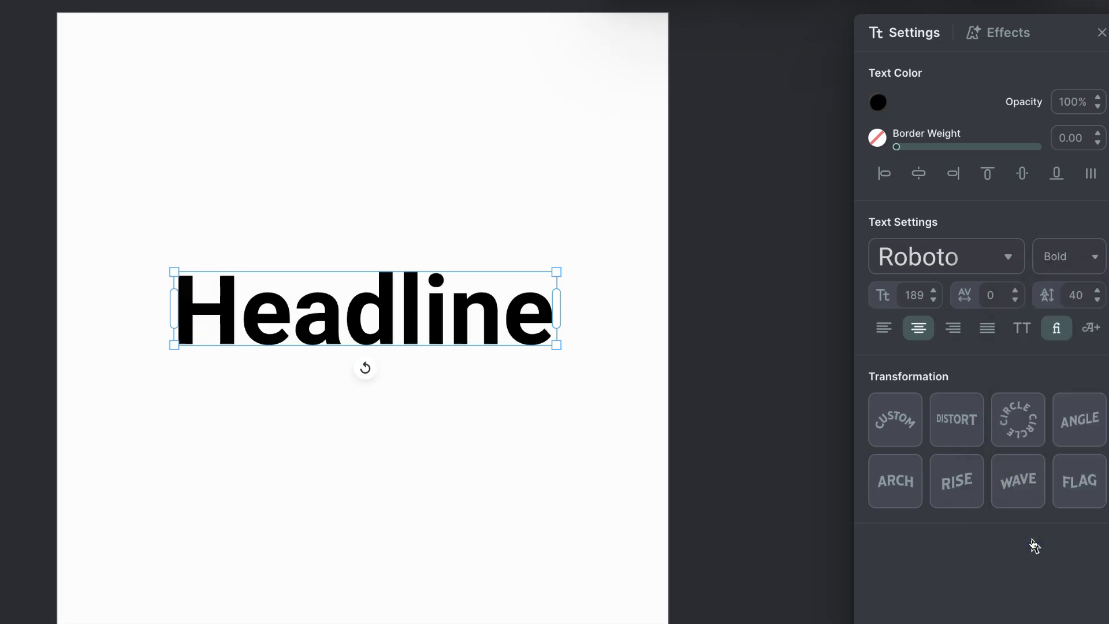
pyautogui.click(983, 248)
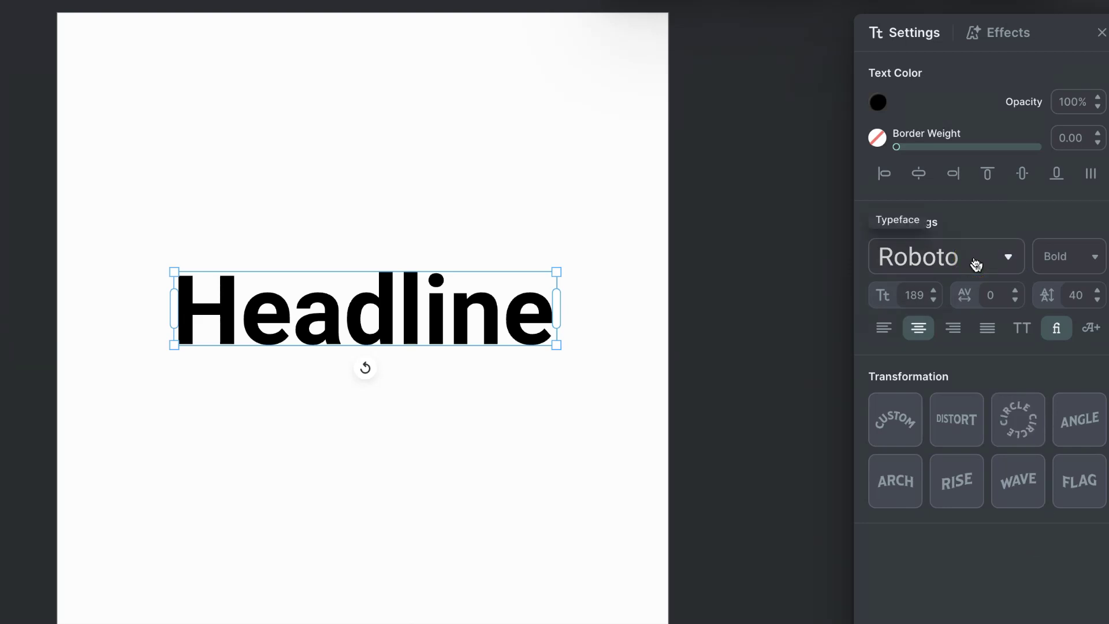
# Change the Headline font to After Party Reguler
pyautogui.click(976, 260)
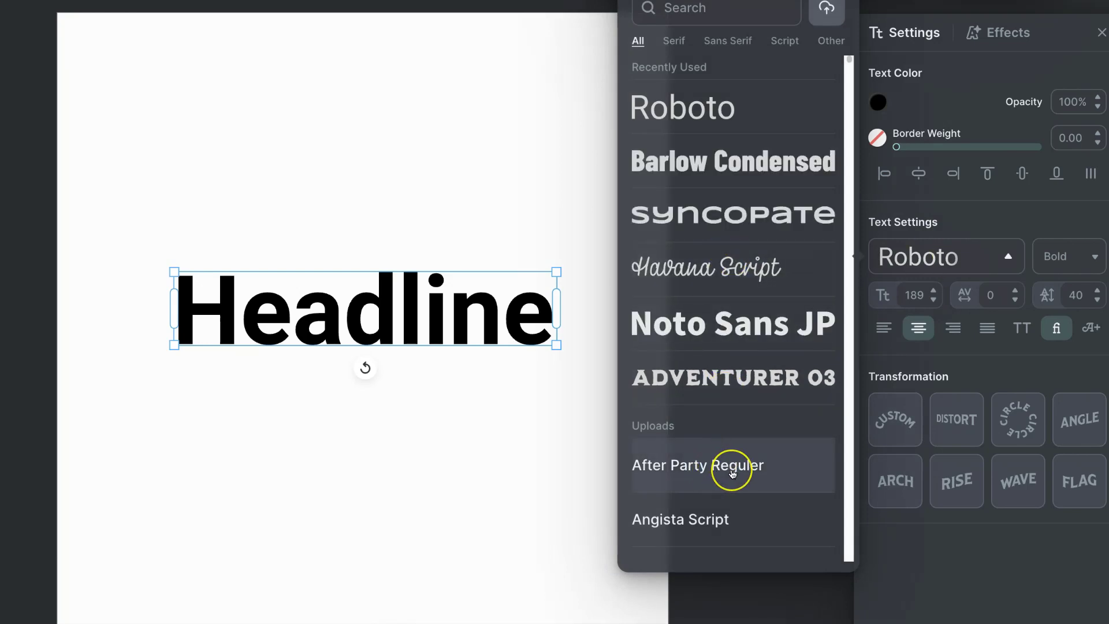
pyautogui.scroll(-2, 732, 473)
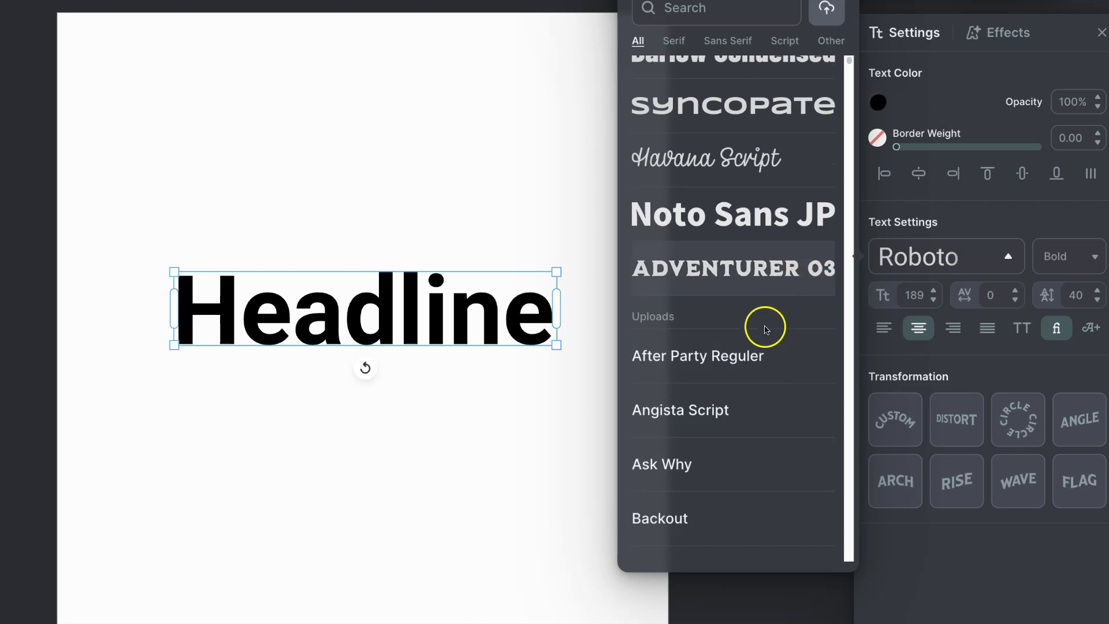
pyautogui.click(743, 356)
pyautogui.scroll(-1, 744, 365)
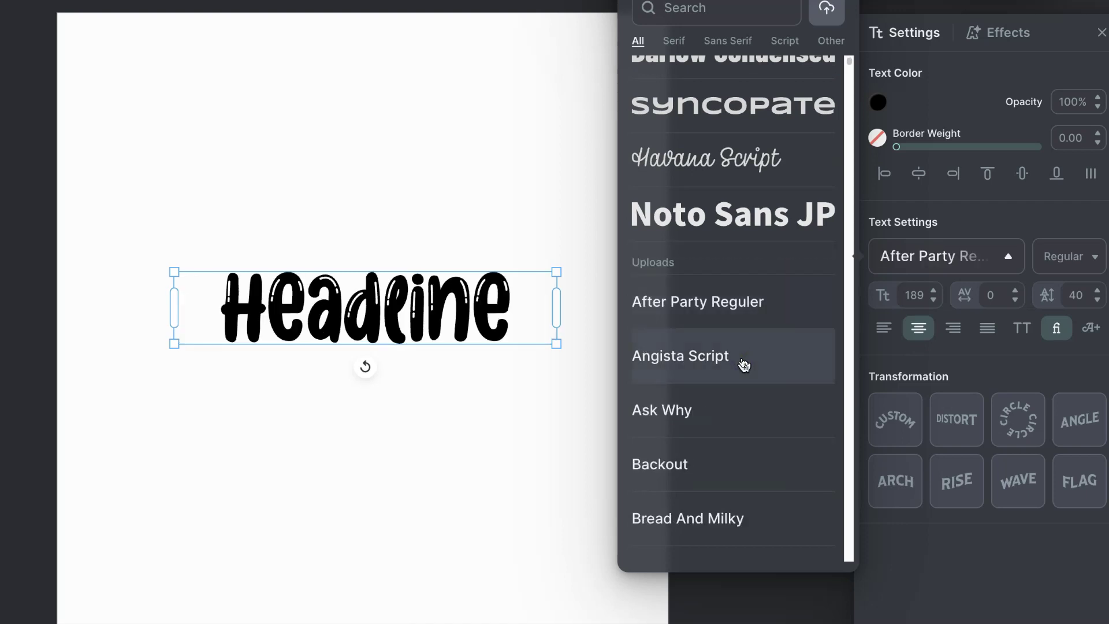
pyautogui.click(879, 279)
pyautogui.click(1089, 238)
pyautogui.click(1026, 239)
# Try the Solid style on the Headline, revert to Regular, then reselect the text
pyautogui.click(1092, 262)
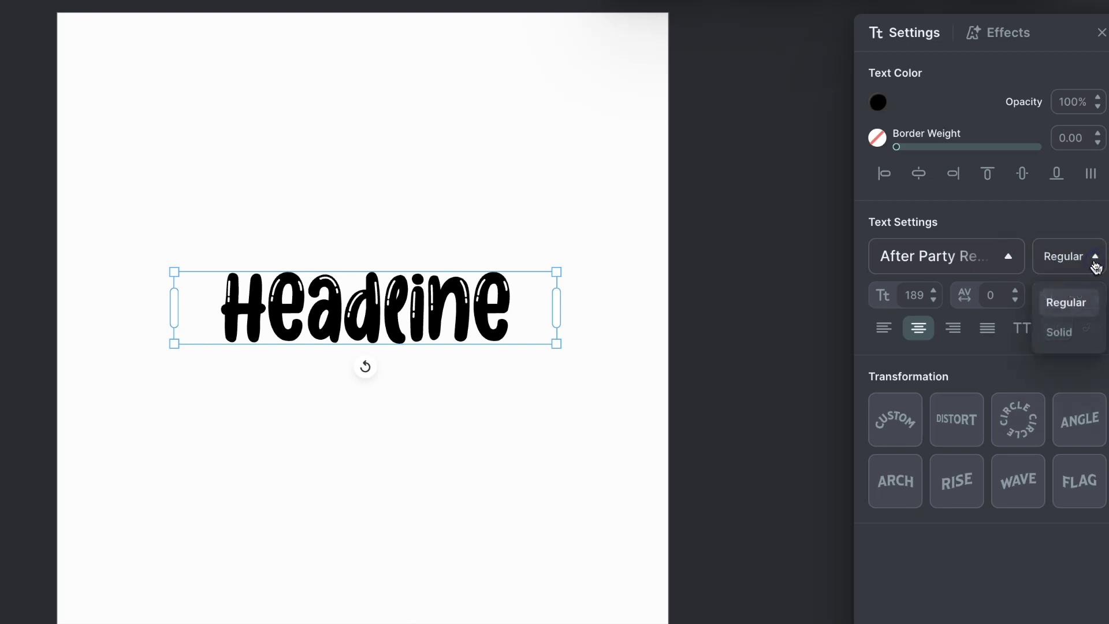
pyautogui.click(1051, 330)
pyautogui.click(1072, 258)
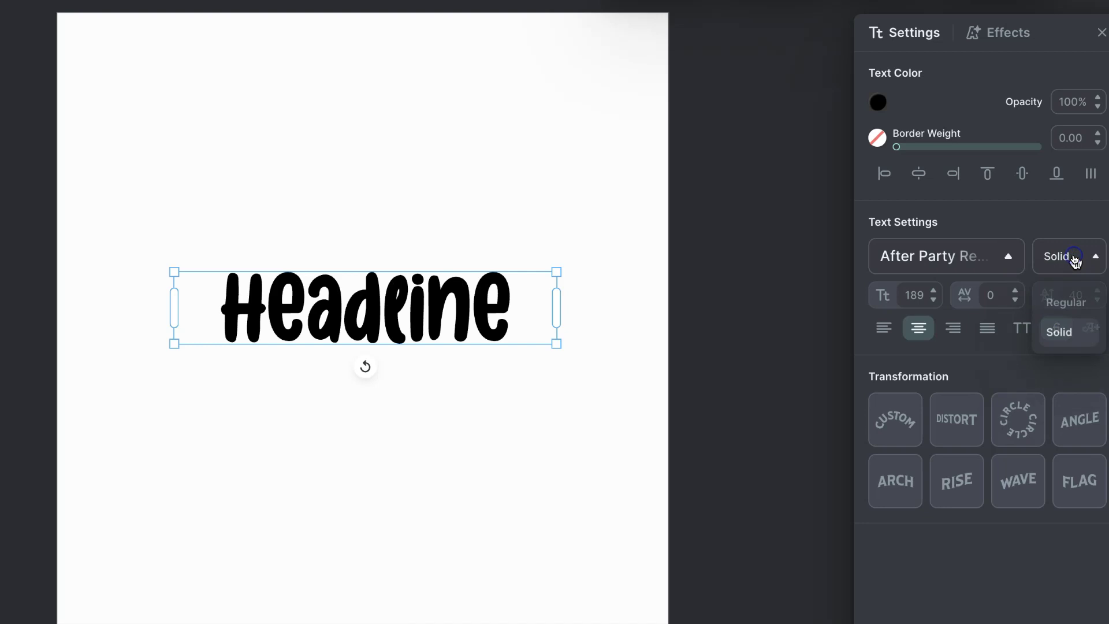
pyautogui.click(1066, 297)
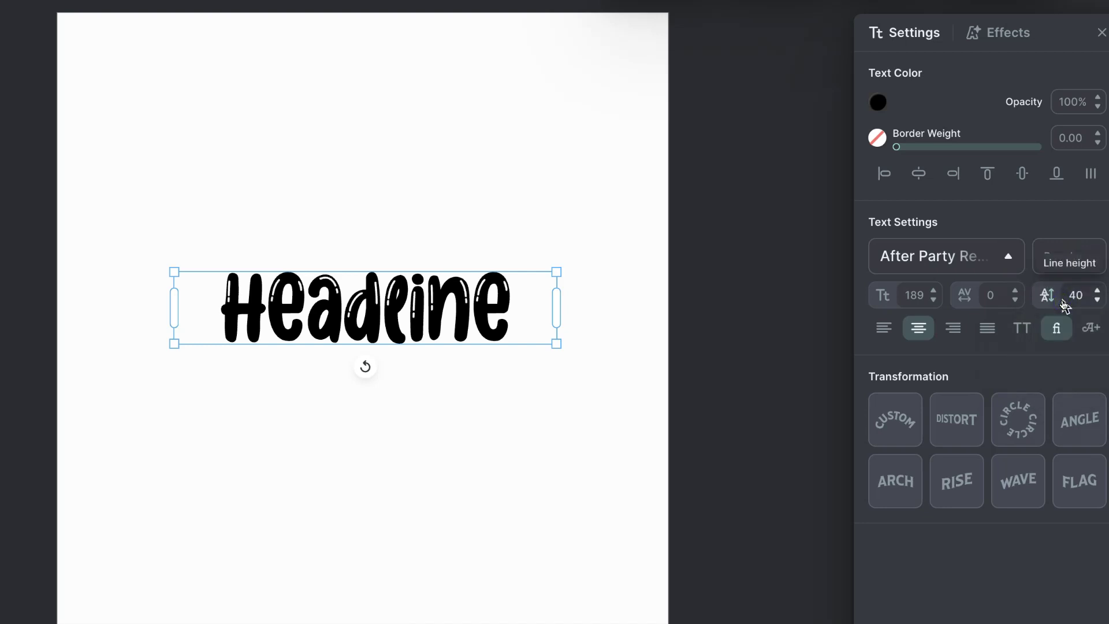
pyautogui.click(401, 424)
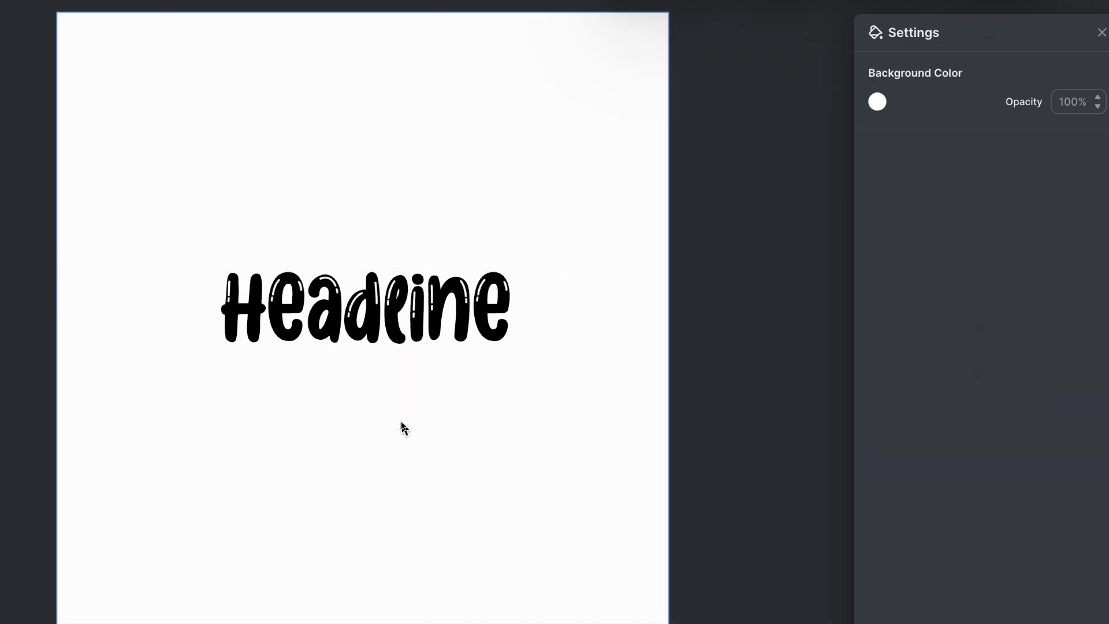
pyautogui.click(403, 284)
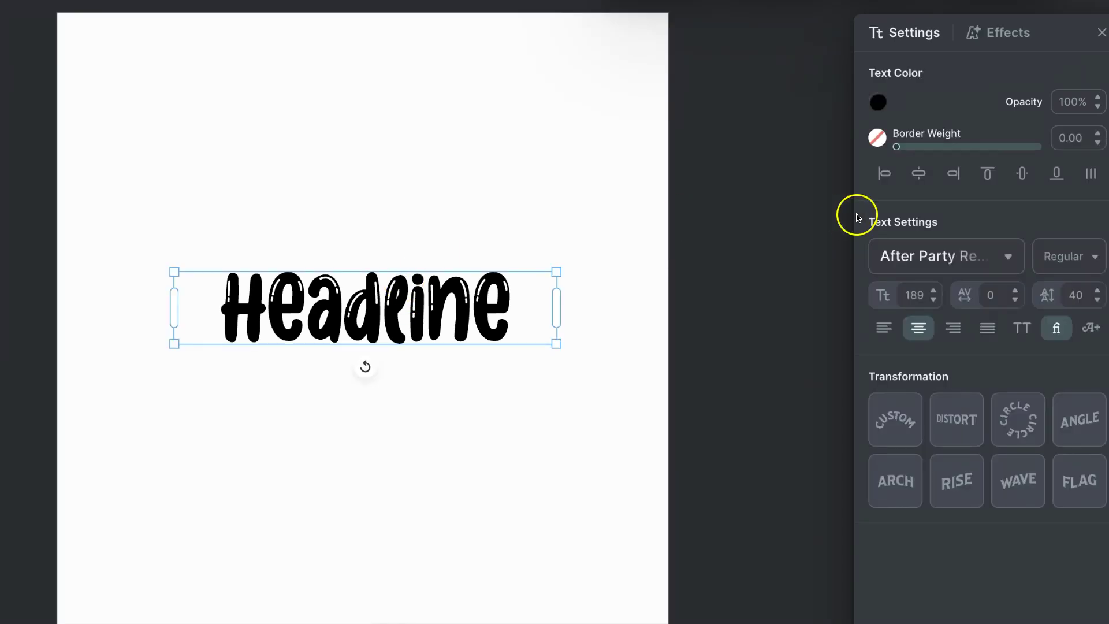
# Set the Headline font to Roboto with Bold weight, then deselect it
pyautogui.click(958, 260)
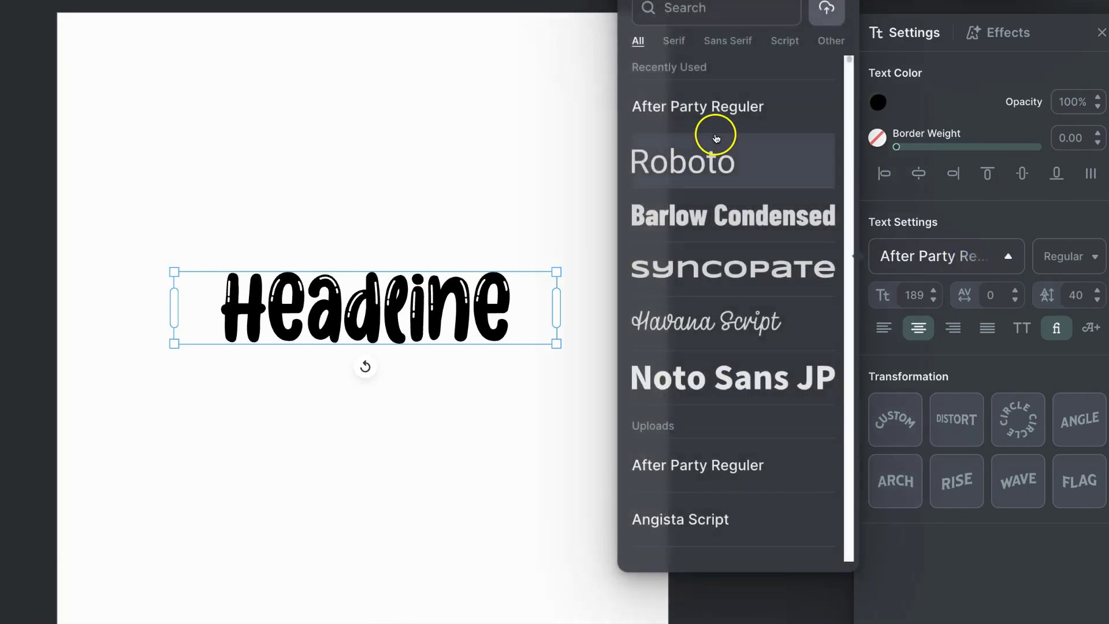
pyautogui.click(689, 172)
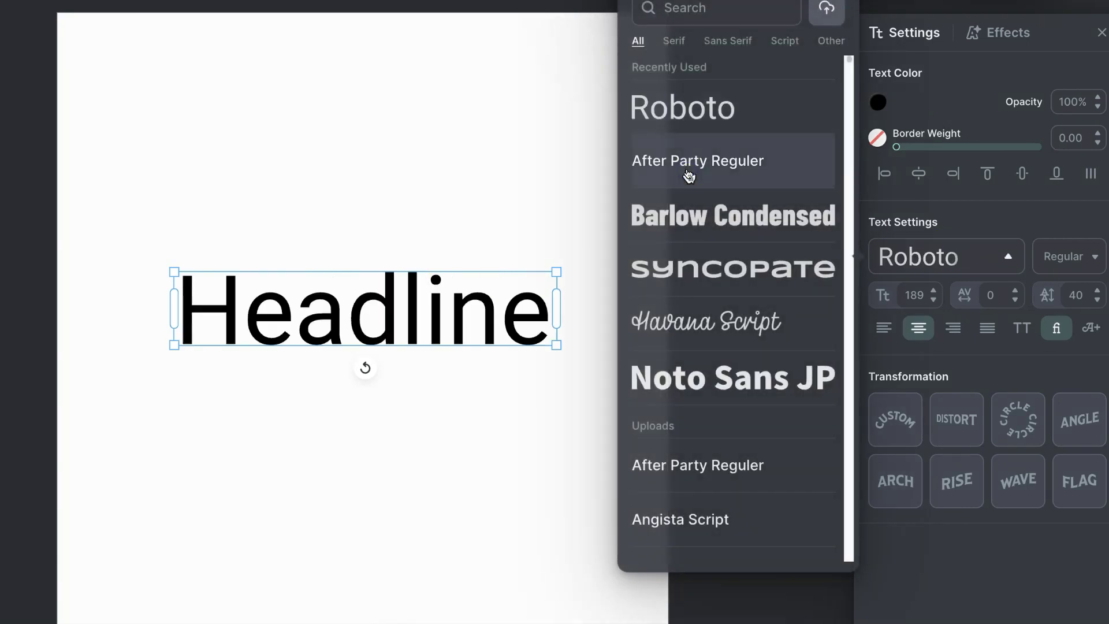
pyautogui.click(1097, 230)
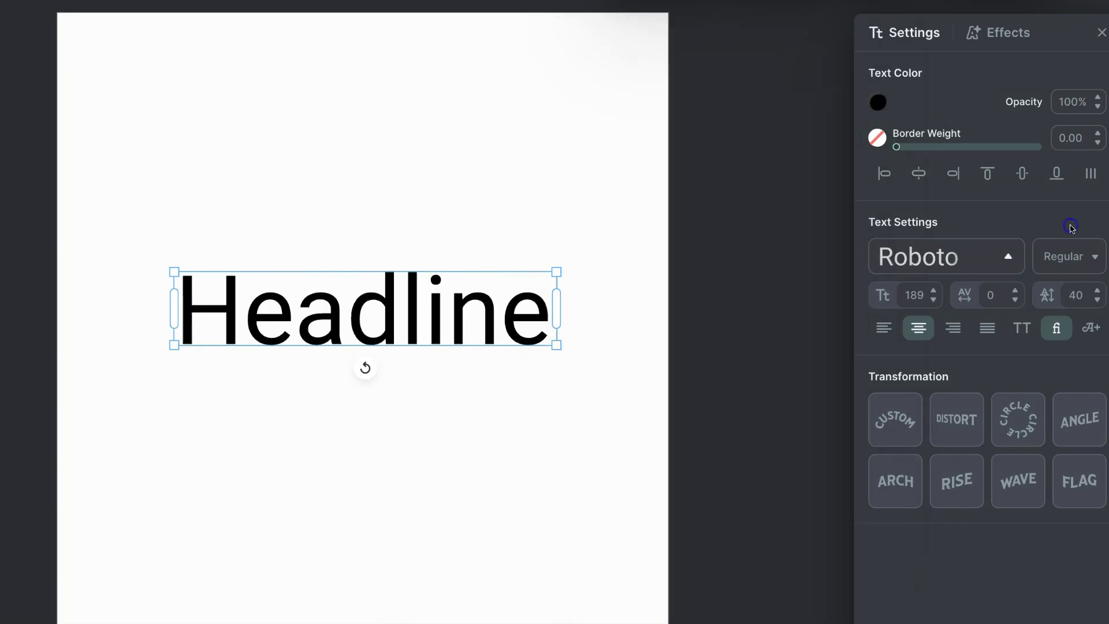
pyautogui.click(1085, 258)
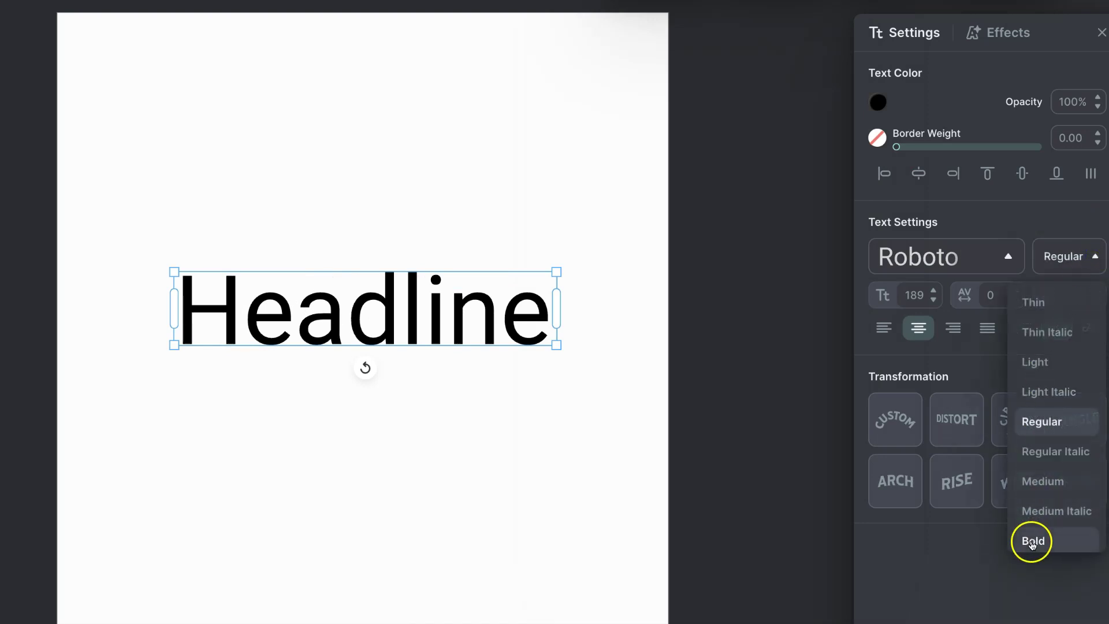
pyautogui.click(1031, 539)
pyautogui.click(742, 467)
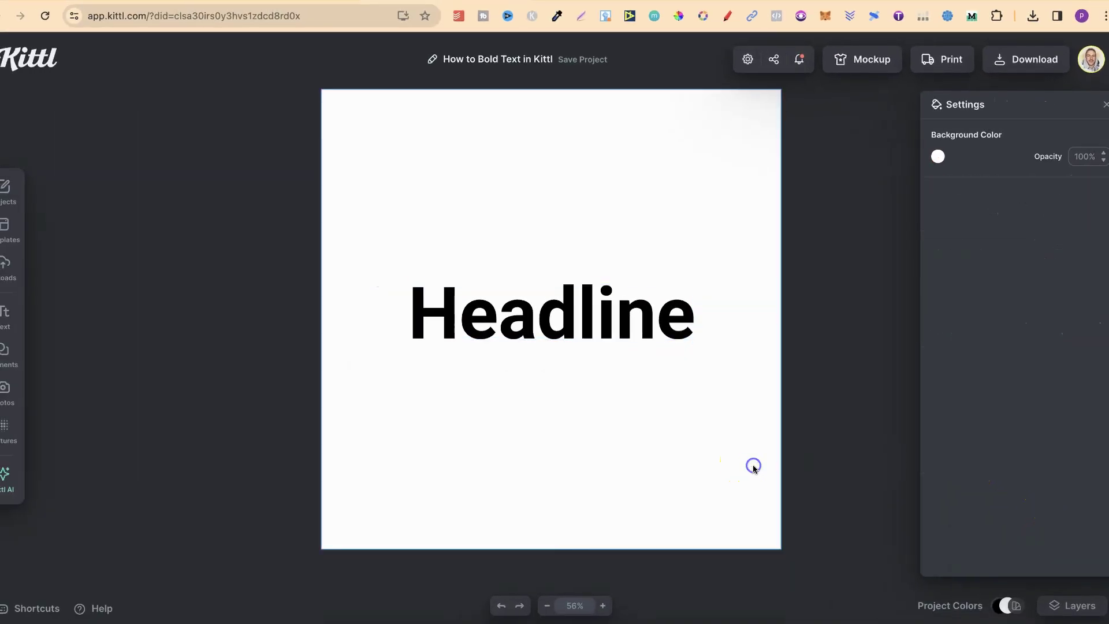